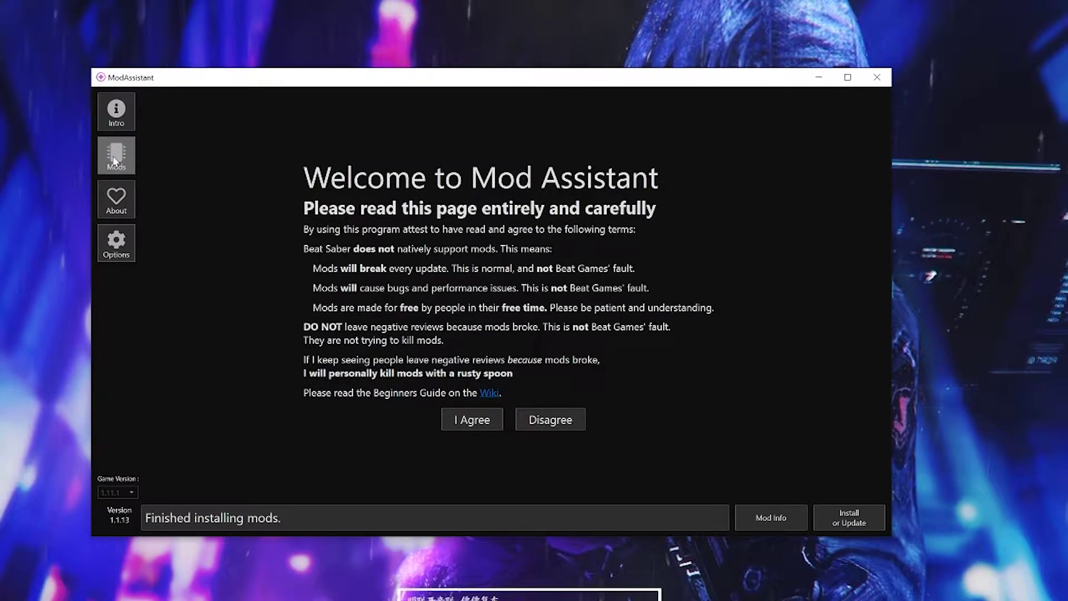
Show the Mods list and scroll down to the Libraries and Stream Tools categories.
click(114, 162)
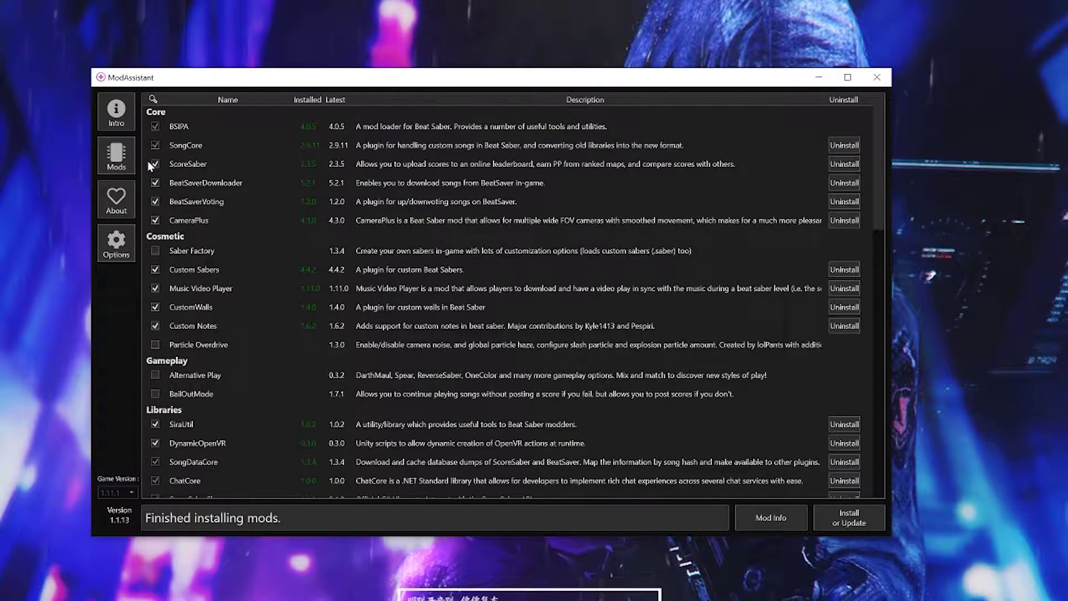
scroll(255, 322, down, 3)
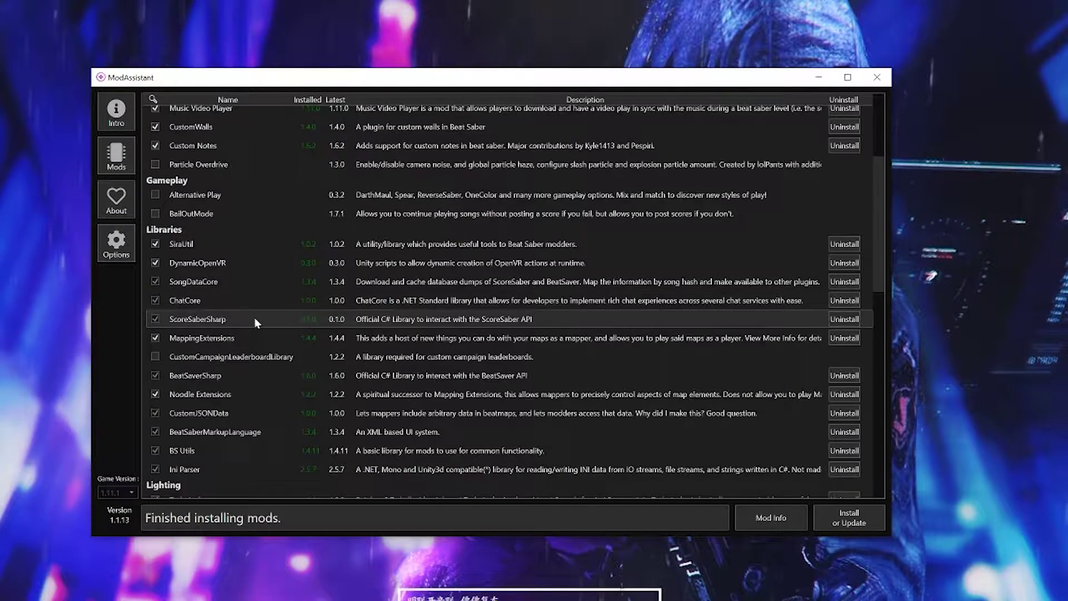
scroll(262, 372, down, 9)
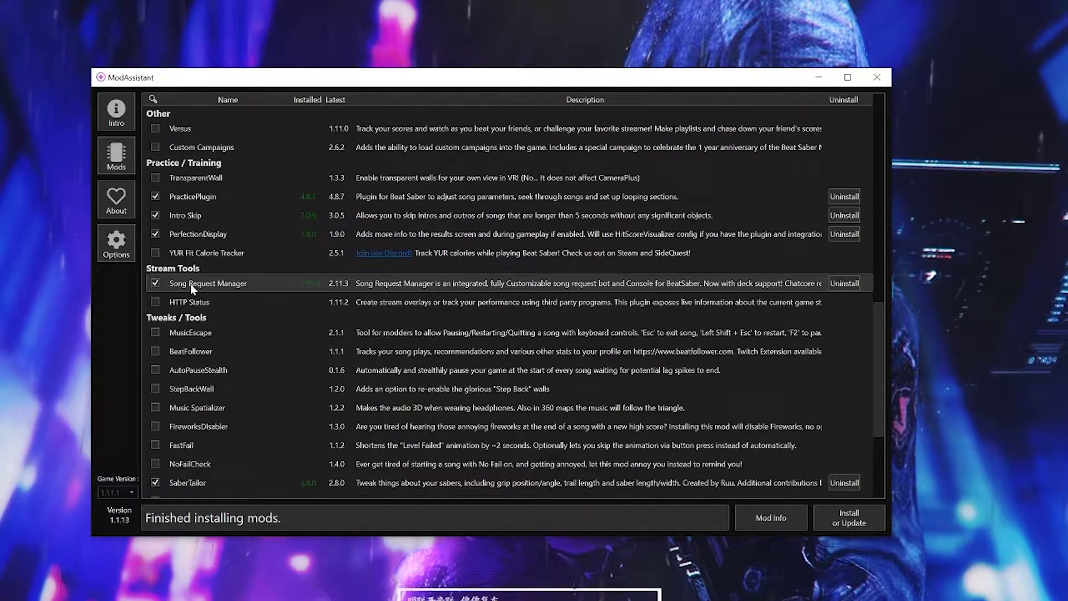
Install the checked mods, then search the Discord server for Enhanced Stream Chat install instructions.
click(869, 519)
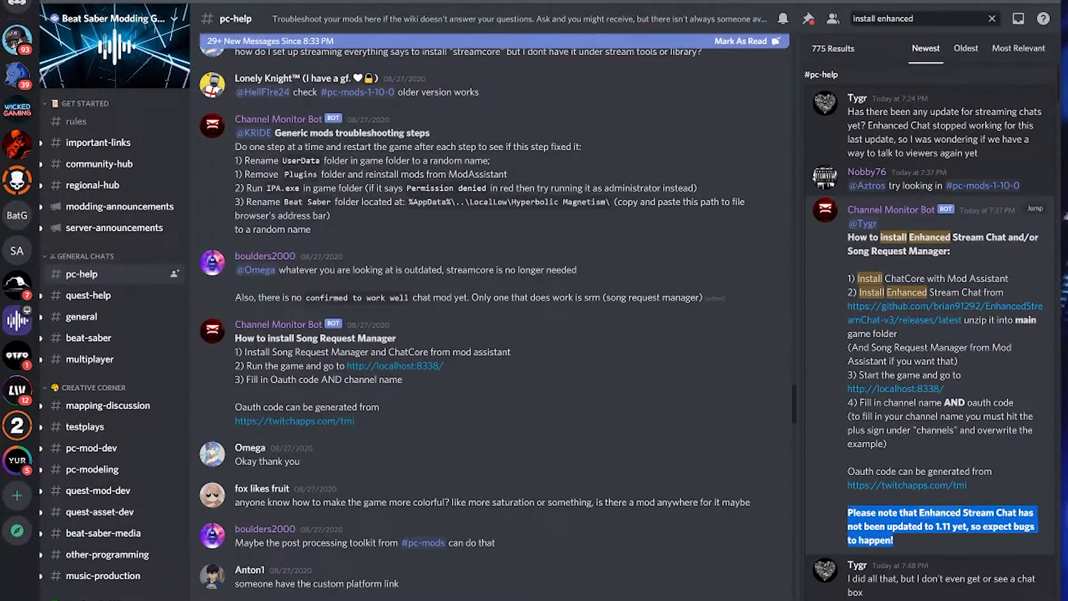
click(913, 18)
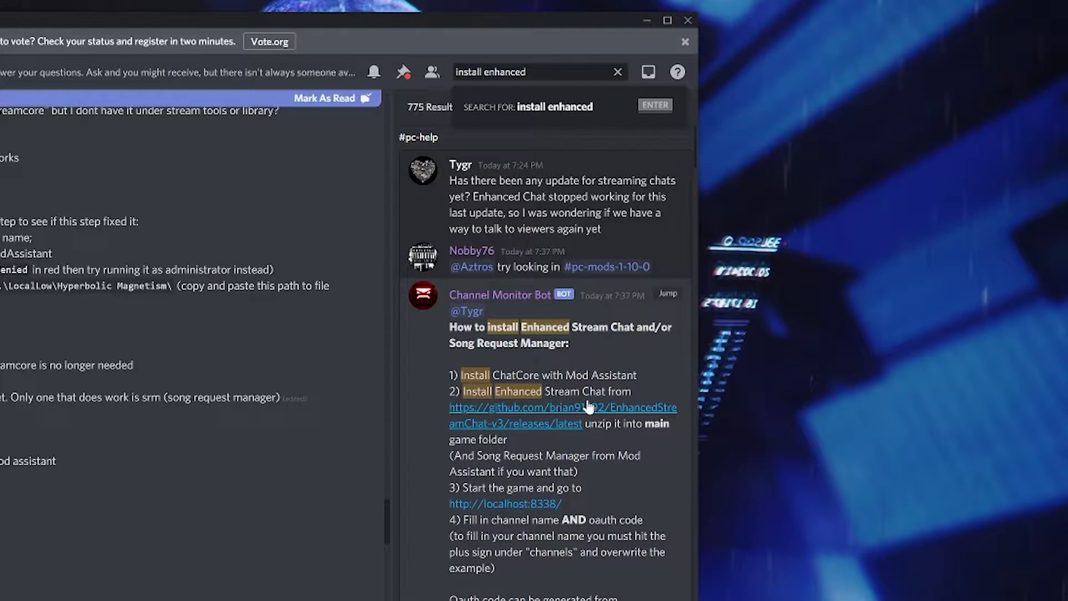
Download EnhancedStreamChat v3.0.0-rc5 zip from the GitHub releases Assets.
click(544, 416)
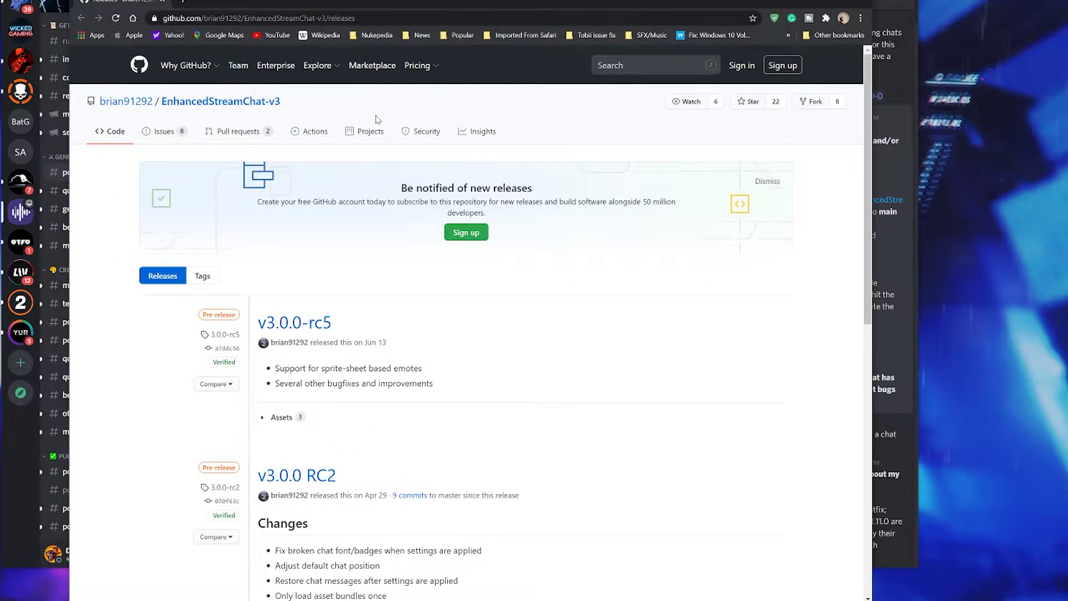
scroll(402, 287, down, 1)
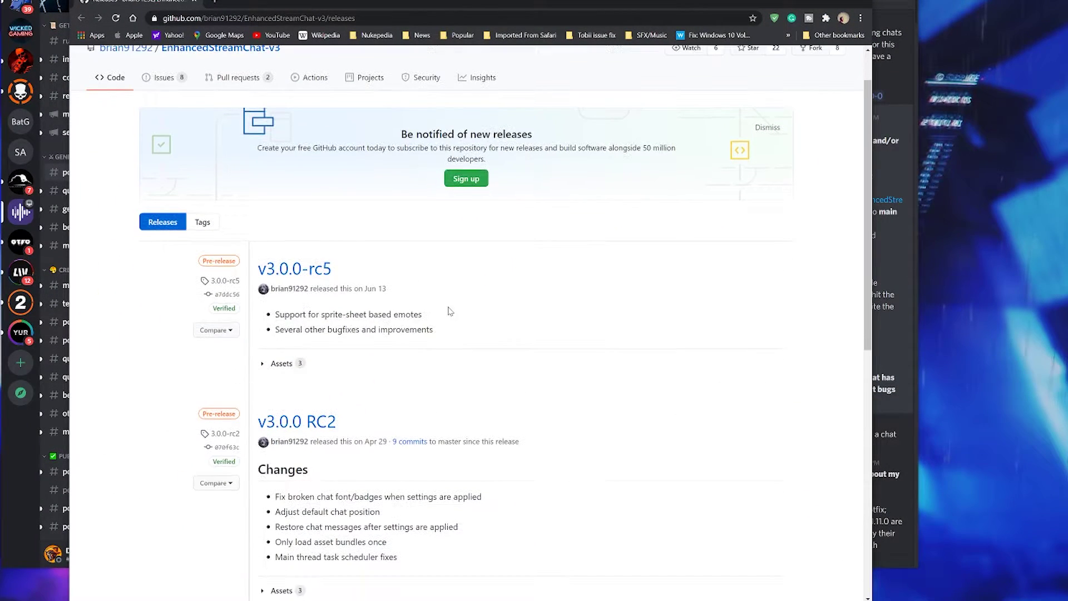
click(263, 363)
scroll(334, 334, down, 2)
click(370, 282)
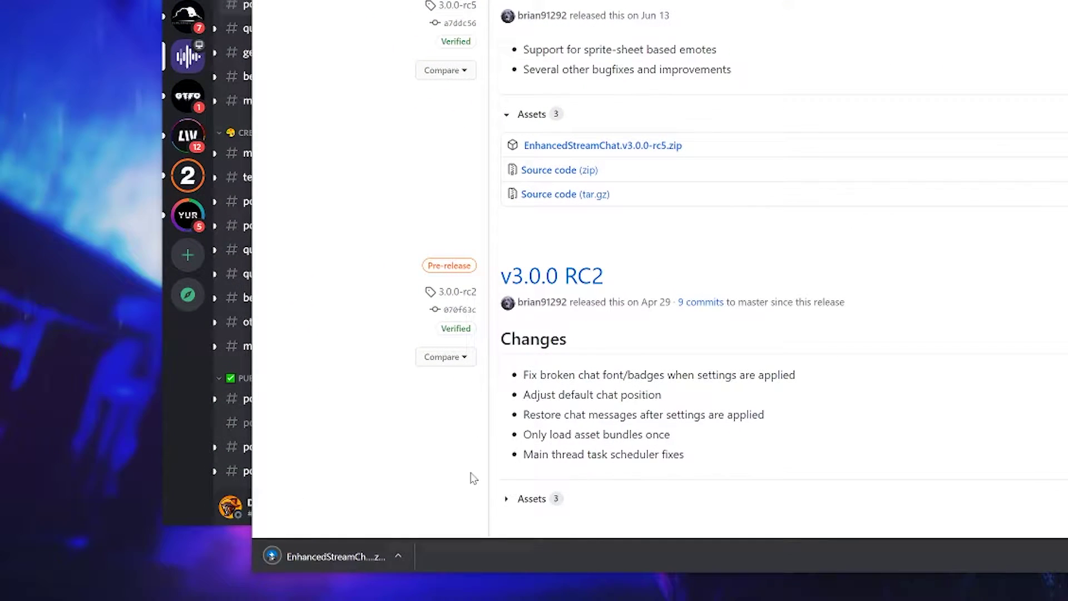
Extract the downloaded zip's contents to the Desktop.
click(348, 556)
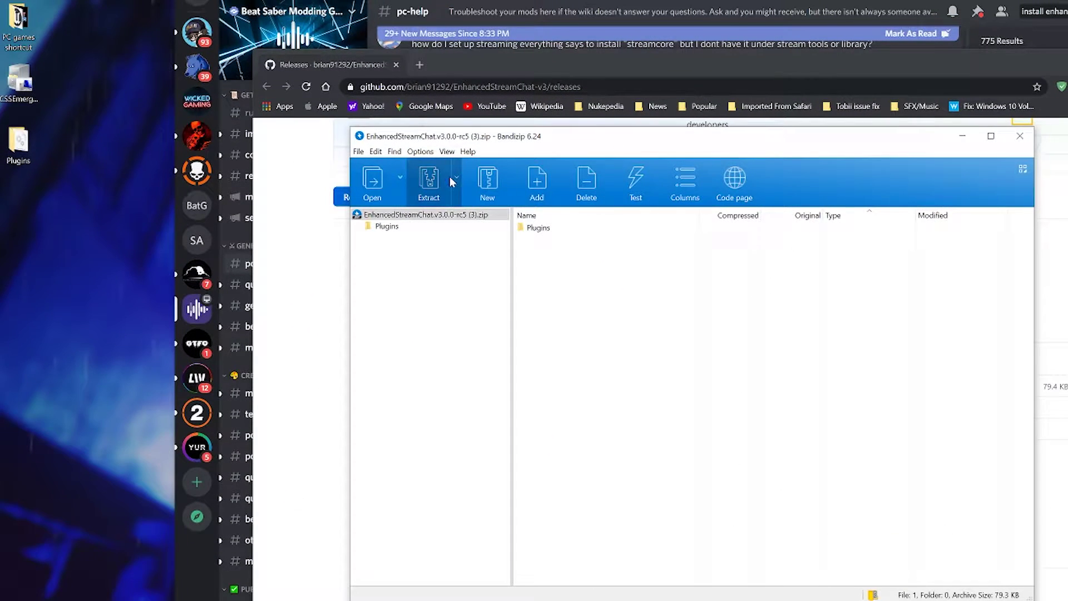
click(453, 179)
click(478, 255)
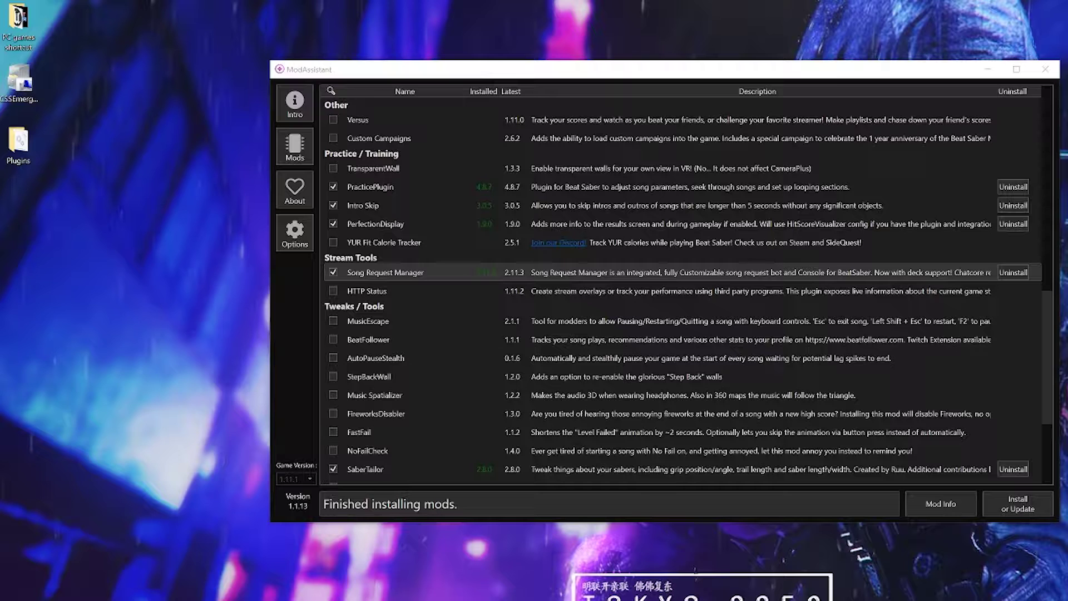
Copy EnhancedStreamChat.dll from the desktop Plugins folder into the Beat Saber install folder.
click(298, 238)
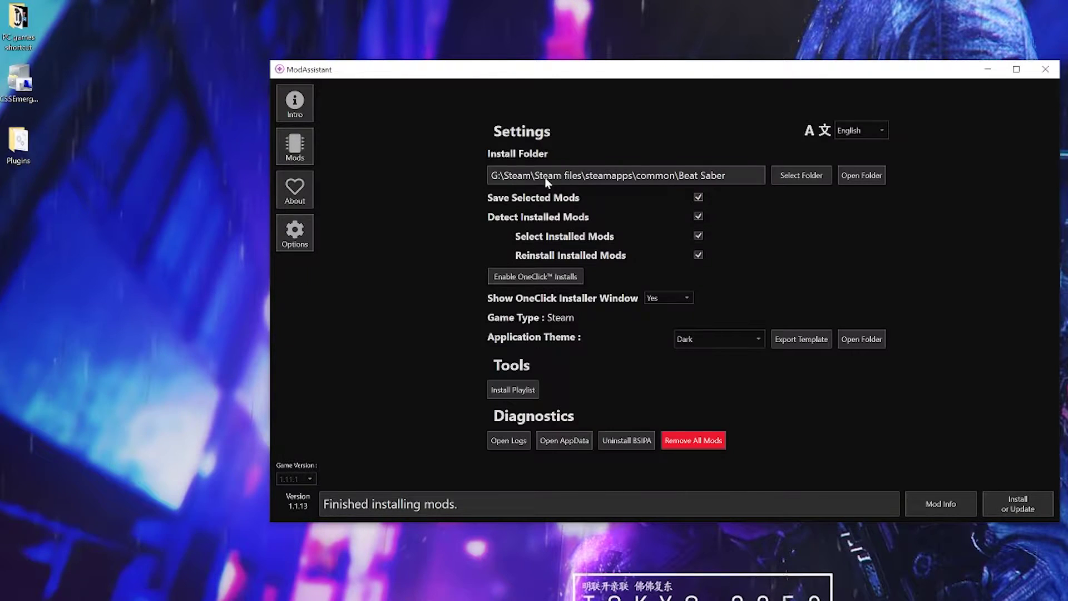
click(852, 175)
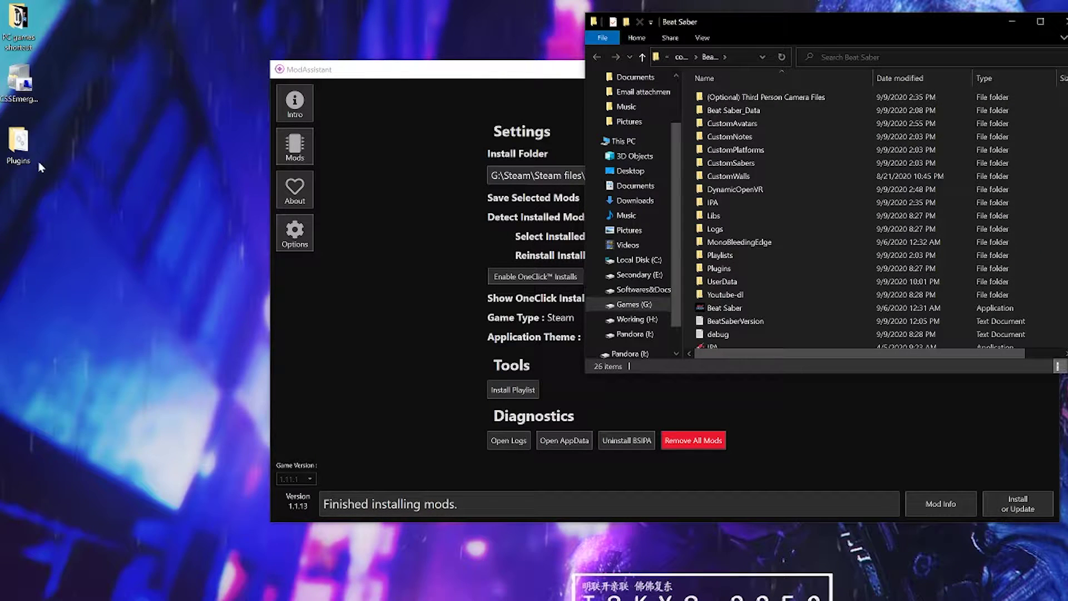
double_click(18, 145)
drag(243, 99, 763, 260)
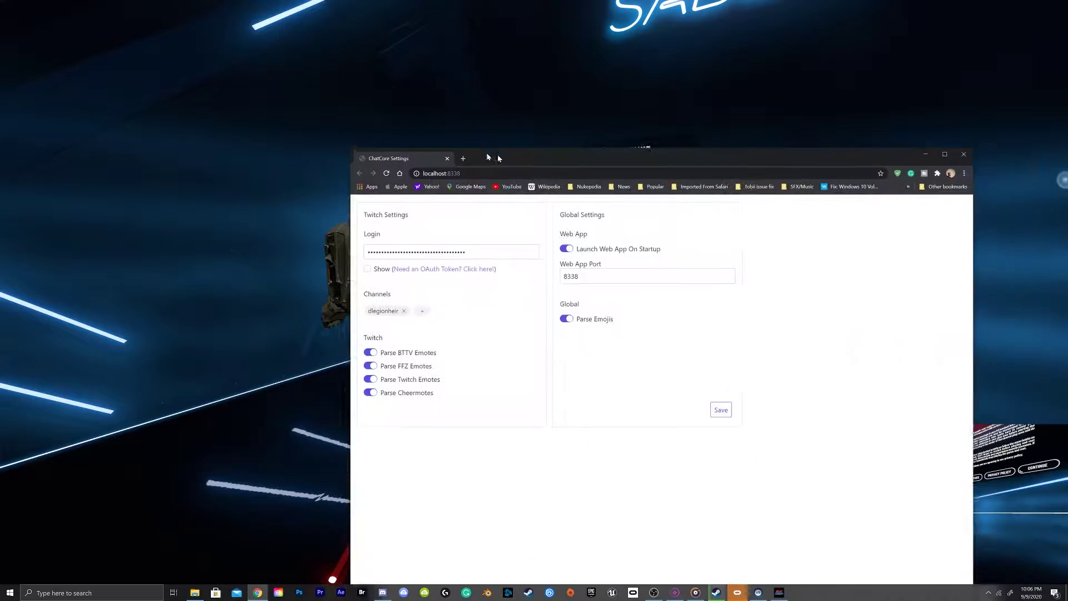
Move the ChatCore Settings window up and to the left.
drag(503, 149, 359, 50)
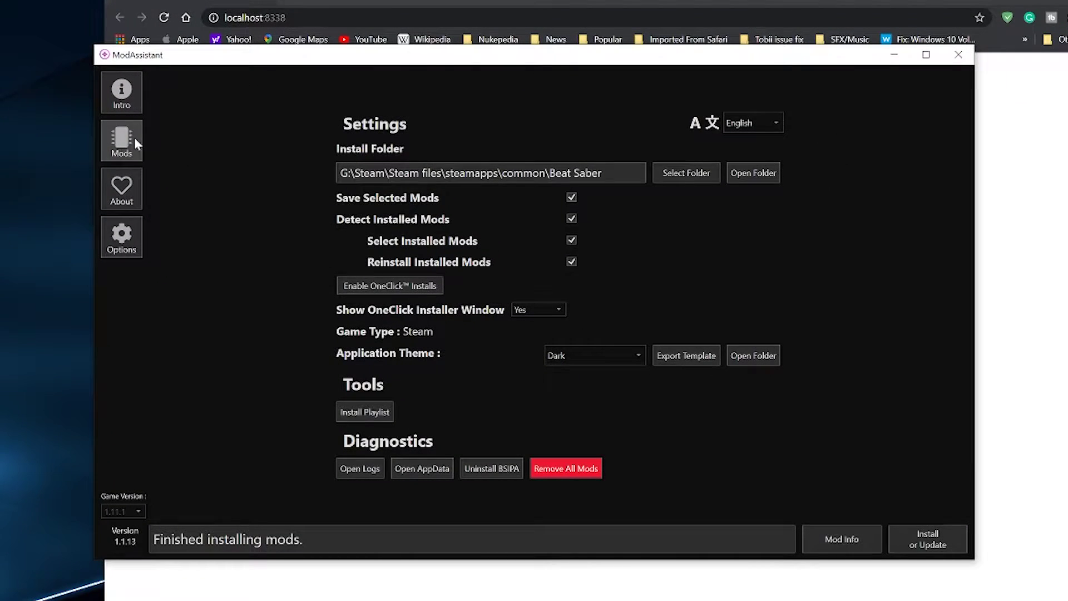
Return to Mod Assistant's Mods list and scroll down through the mods.
click(136, 142)
scroll(256, 223, down, 3)
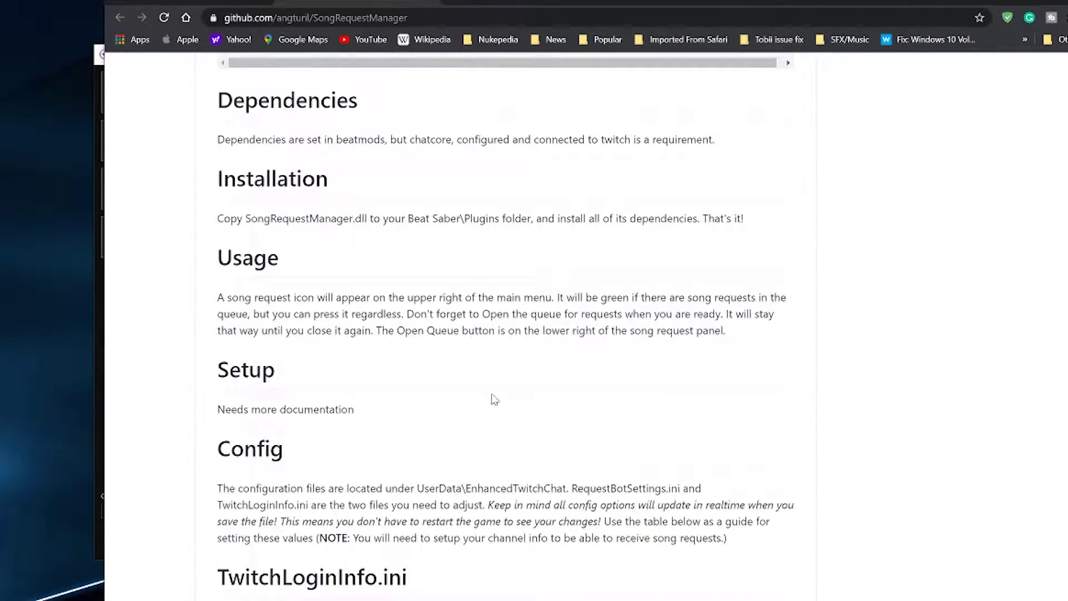
scroll(494, 399, down, 5)
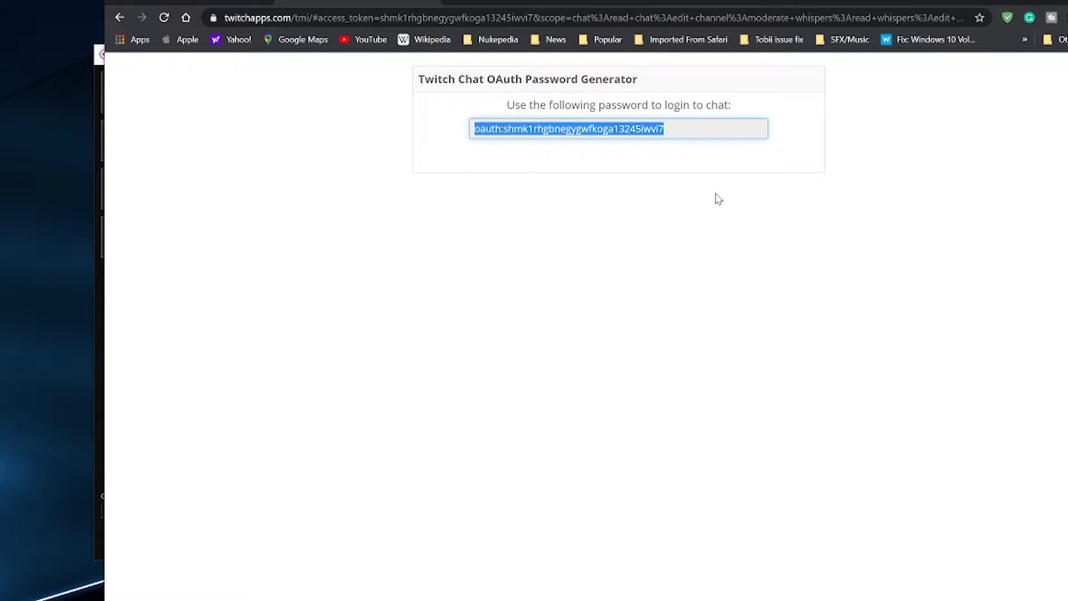
Add your own Twitch channel to ChatCore's Channels list.
click(195, 2)
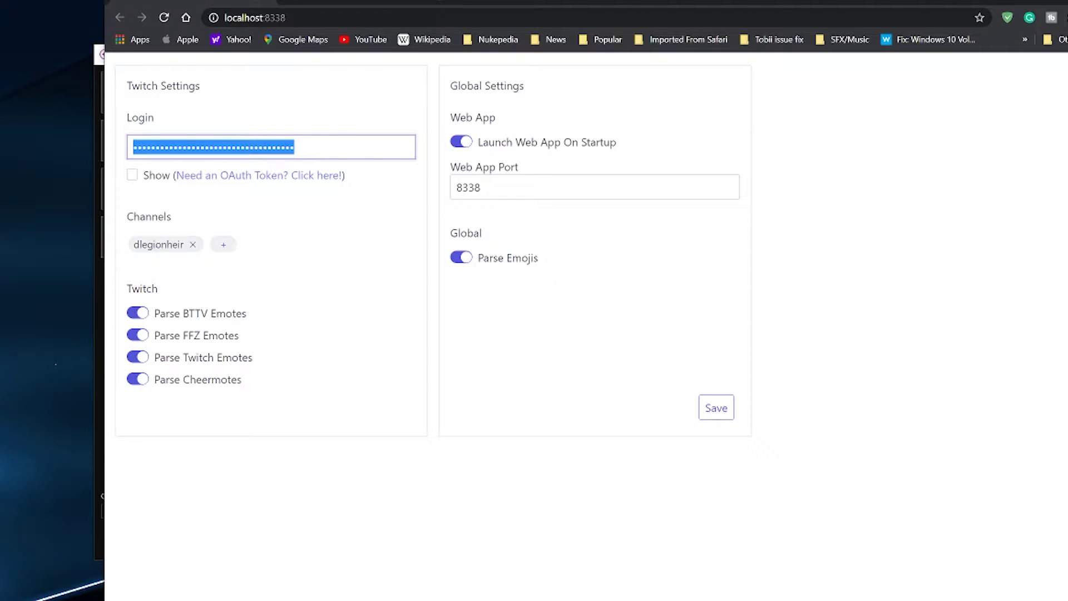
click(222, 248)
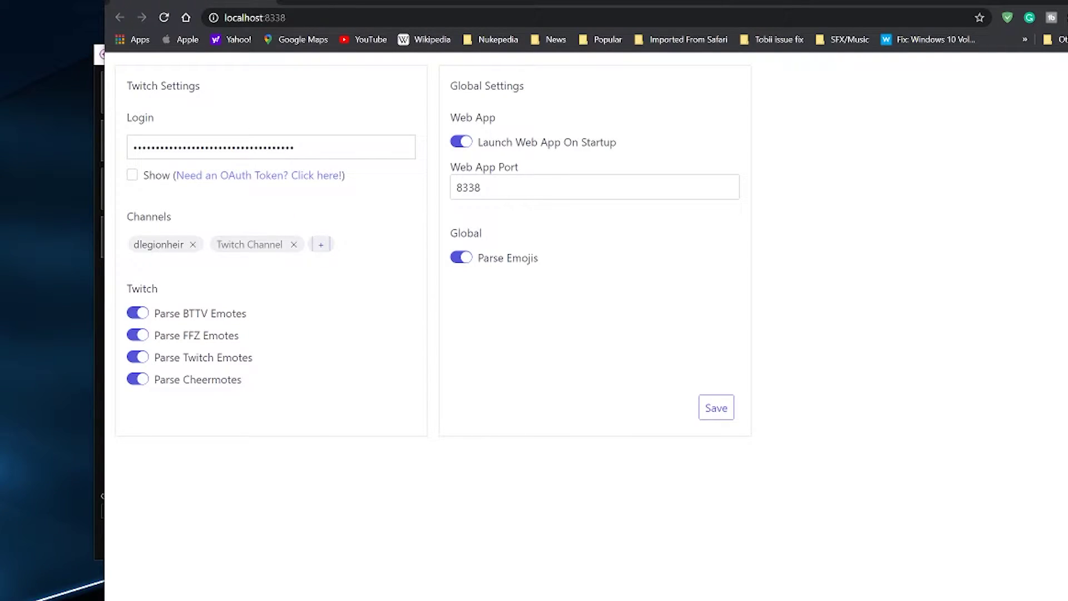
click(250, 244)
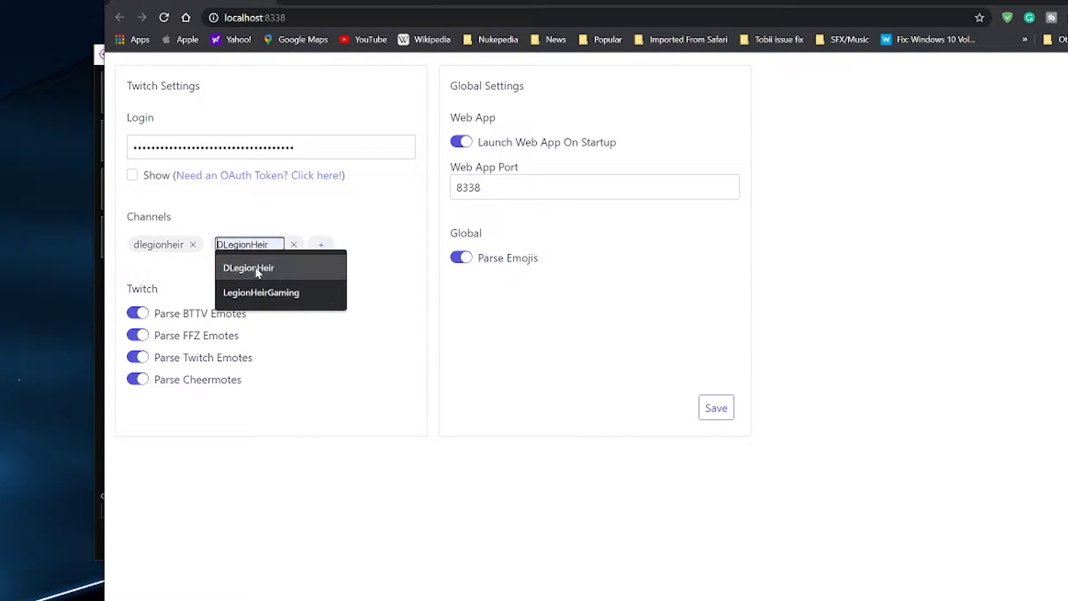
click(295, 247)
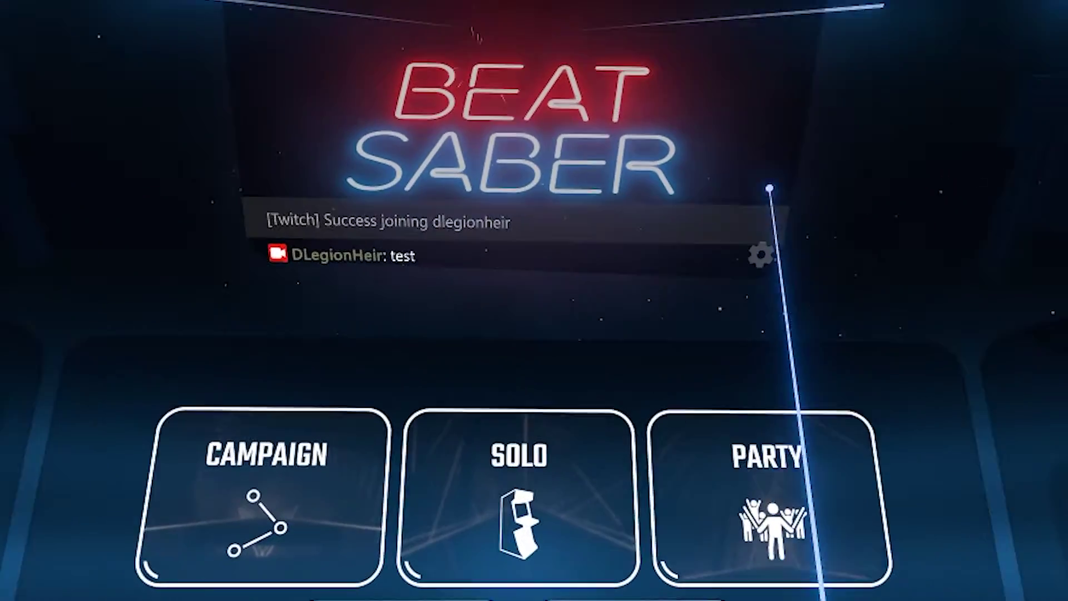
Glance at the in-game chat settings, then open the Song Request Queue from SOLO.
click(666, 285)
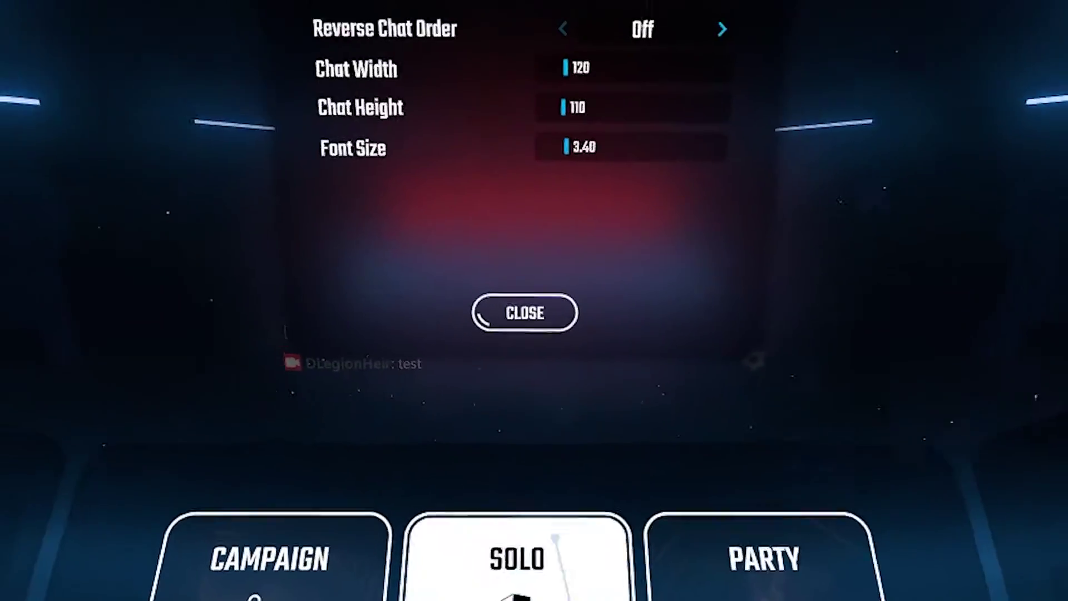
click(437, 219)
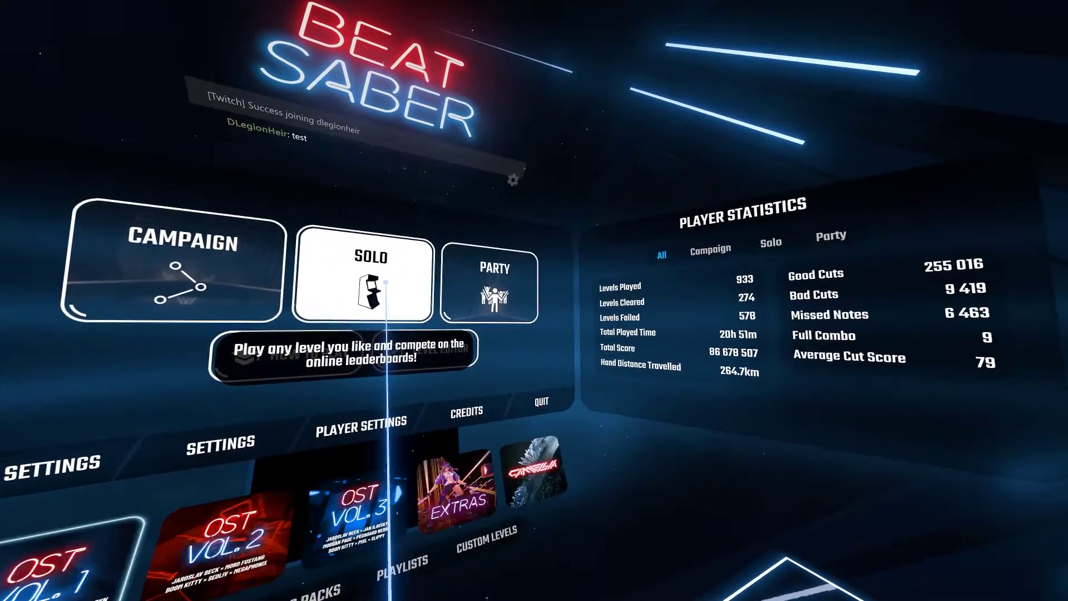
click(385, 282)
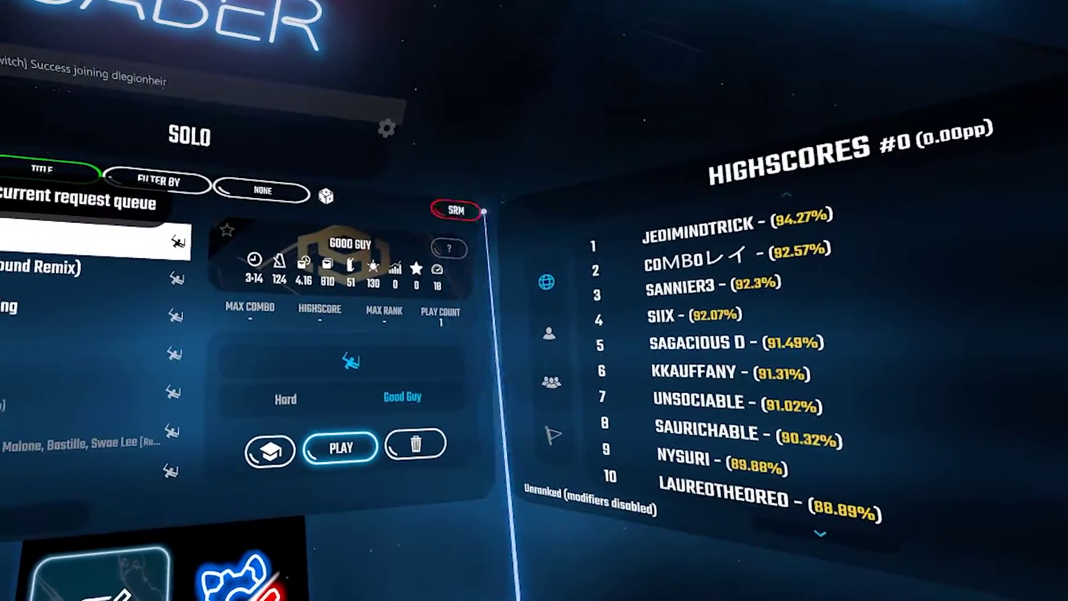
click(442, 217)
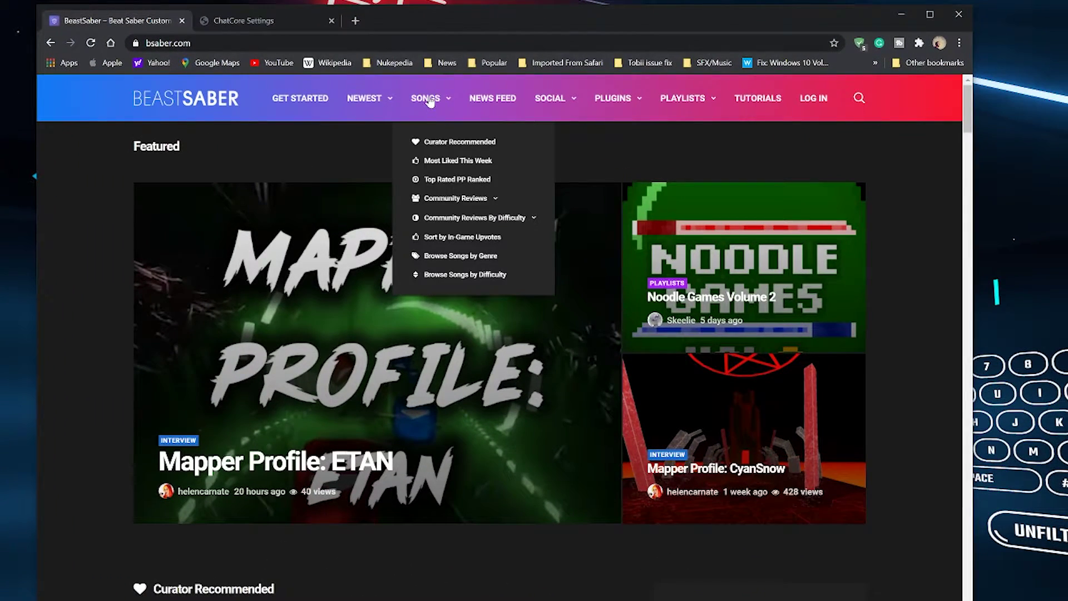
Browse BeastSaber's Top (7 days) songs down to Weight of the World, then return to Beat Saber.
click(428, 100)
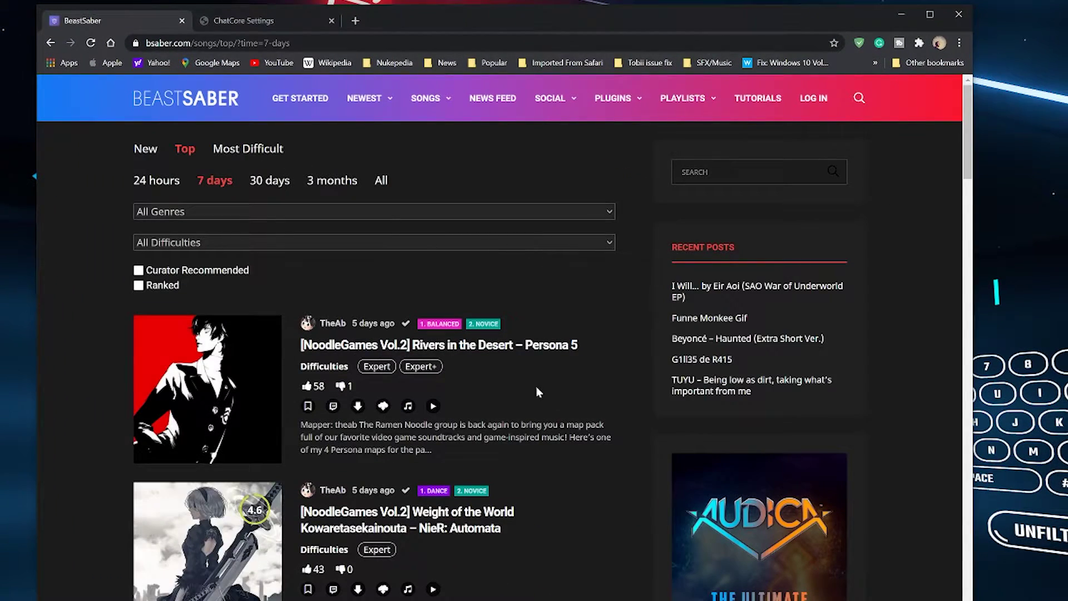
scroll(440, 469, down, 1)
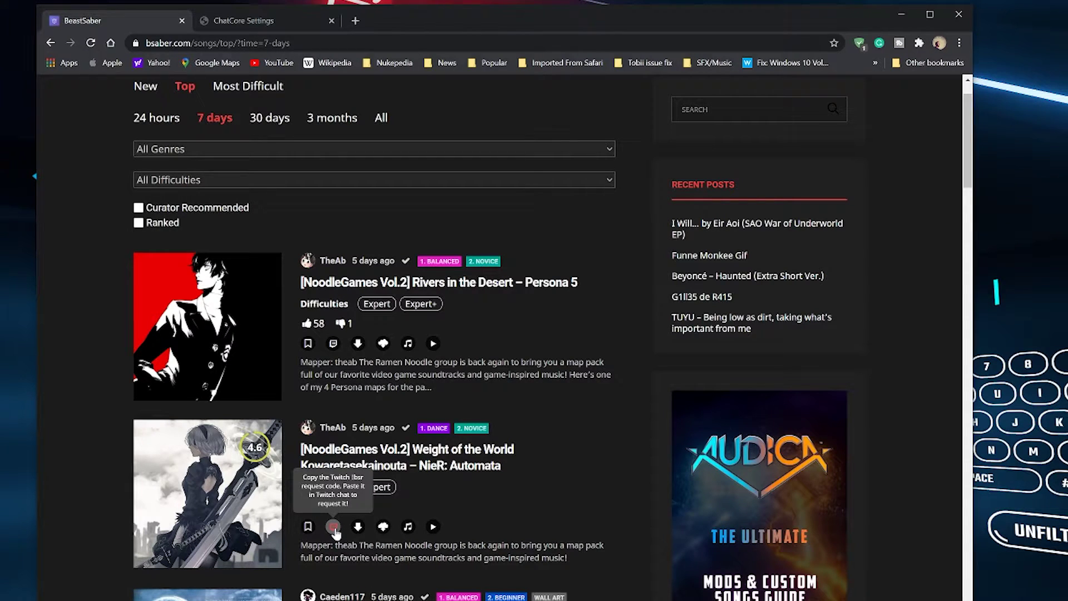
key(alt+Tab)
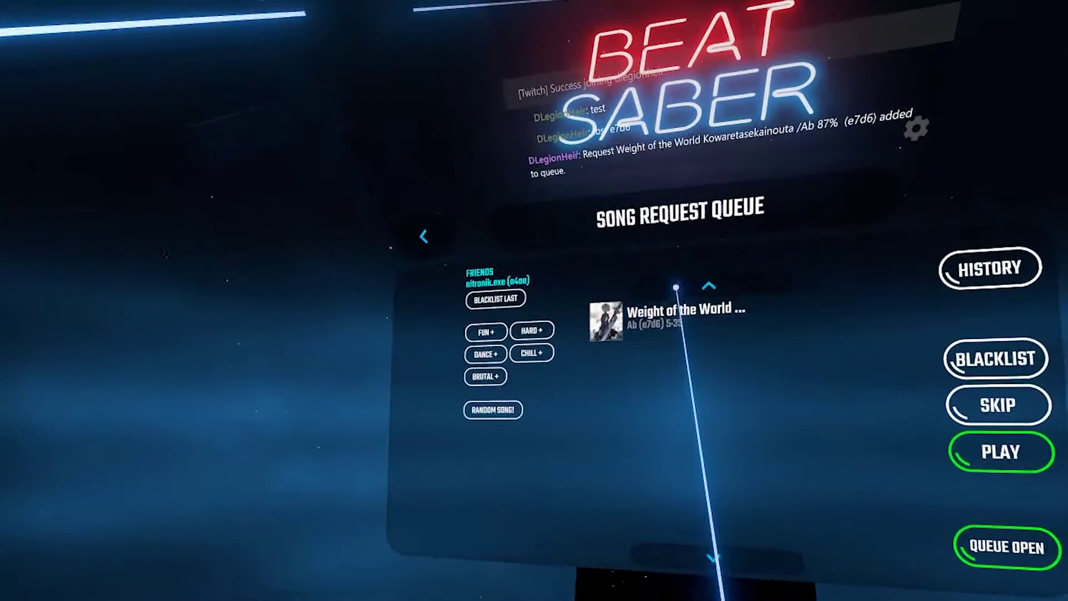
Select Weight of the World in the request queue and play it.
click(423, 338)
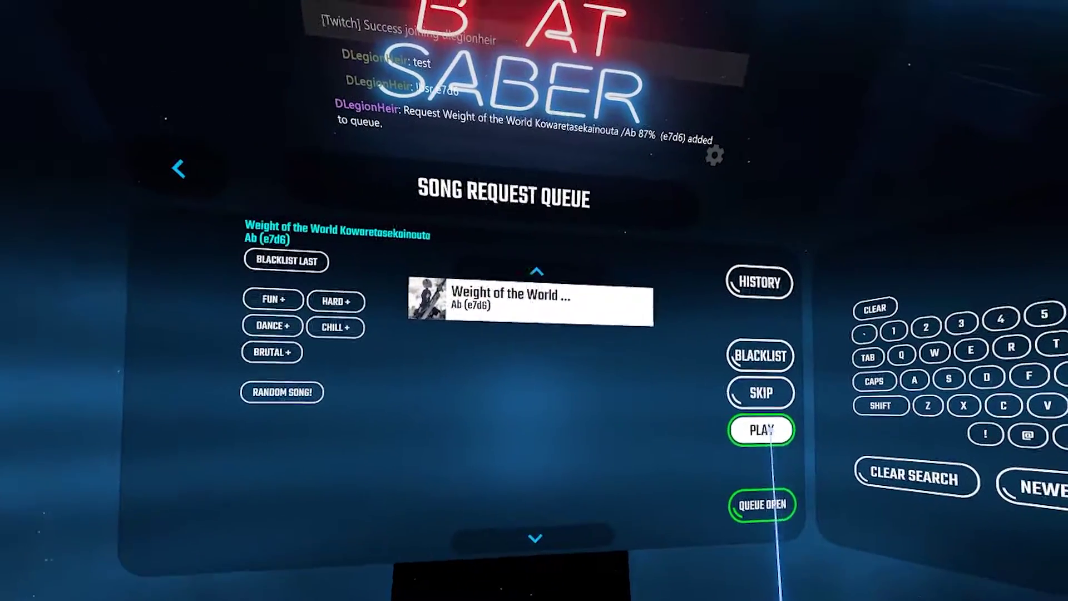
click(789, 429)
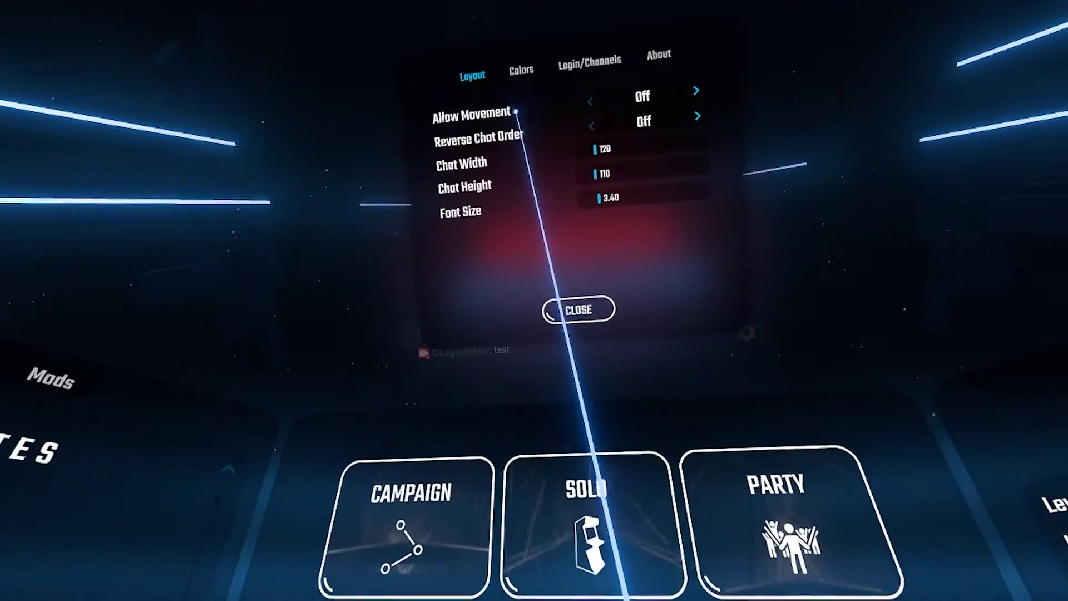
Turn Allow Movement on for the chat panel, set Chat Width to 120, and raise Chat Height slightly.
click(696, 90)
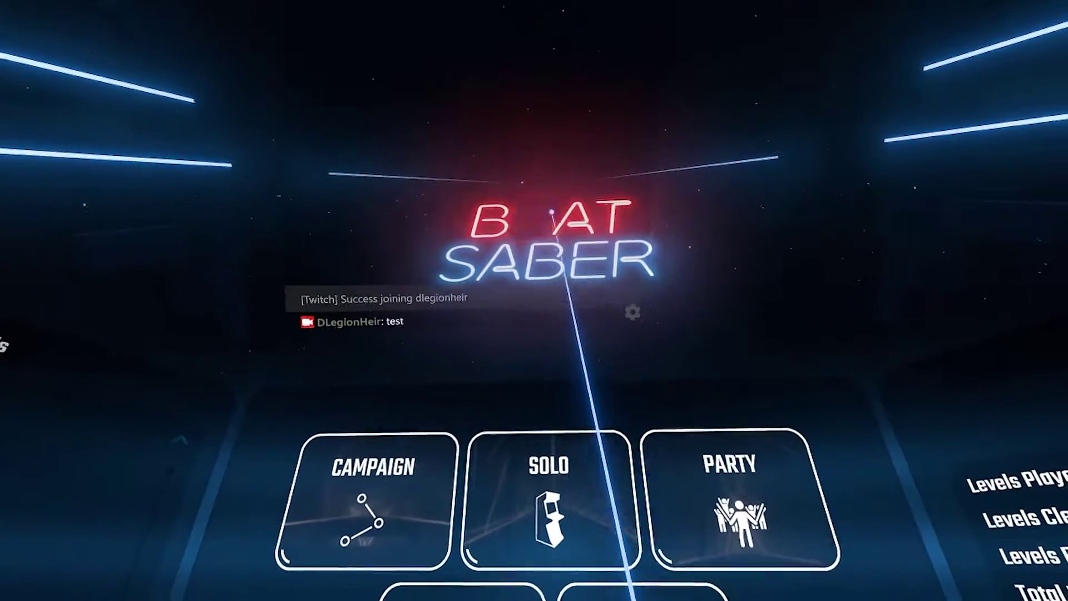
click(663, 306)
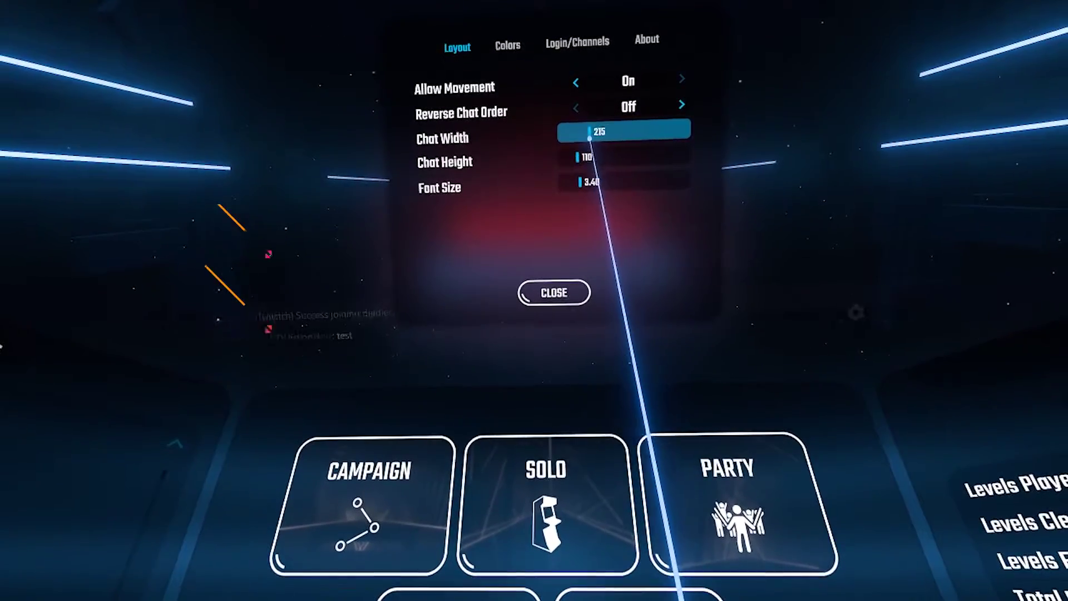
mouse_move(590, 137)
mouse_down()
mouse_move(570, 135)
mouse_move(584, 146)
mouse_up()
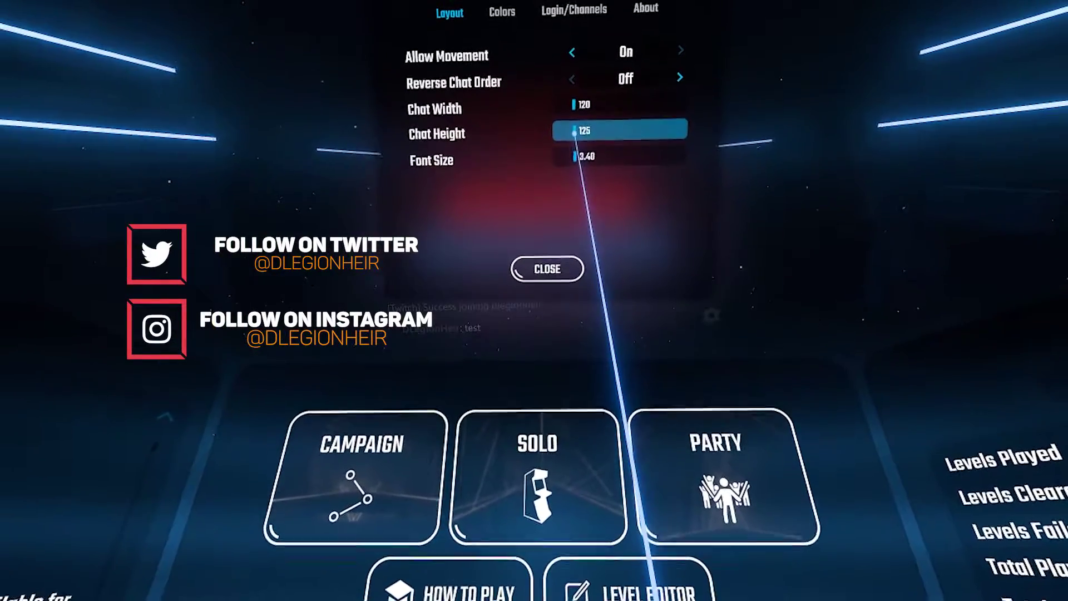
drag(574, 126, 578, 134)
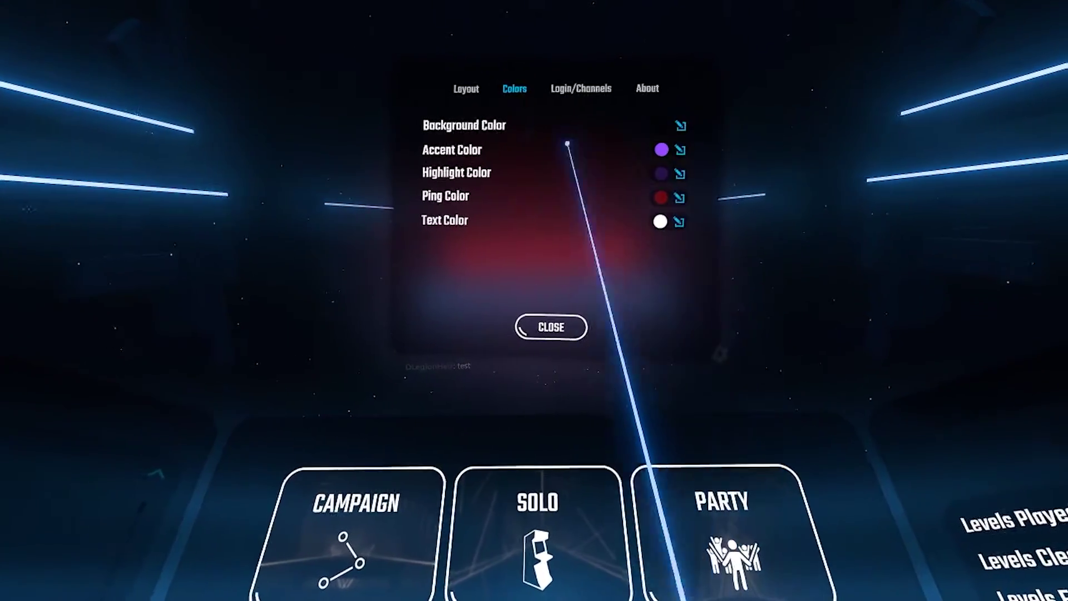
click(478, 88)
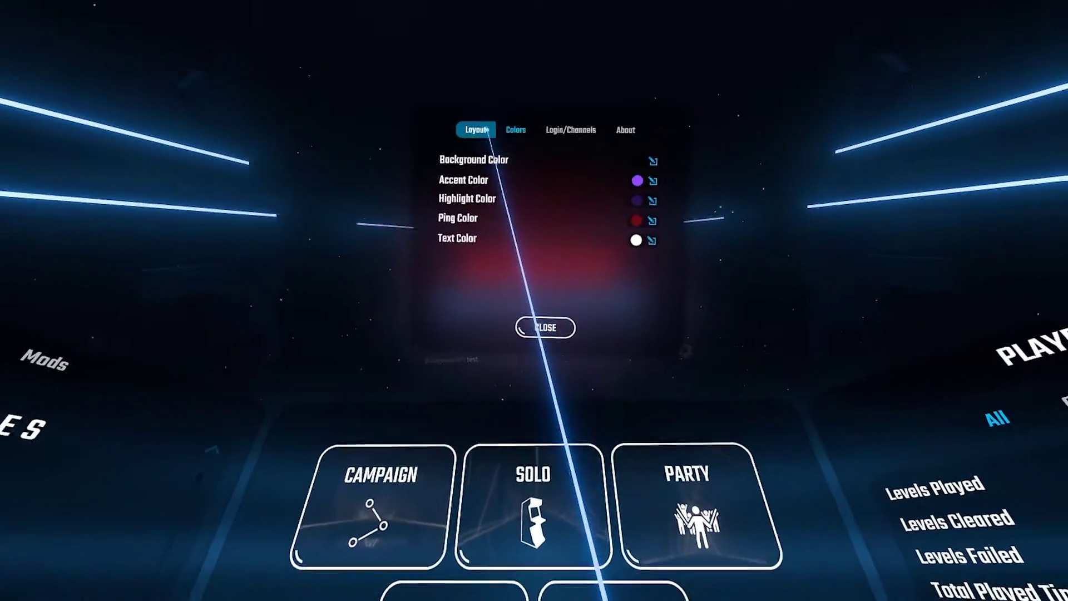